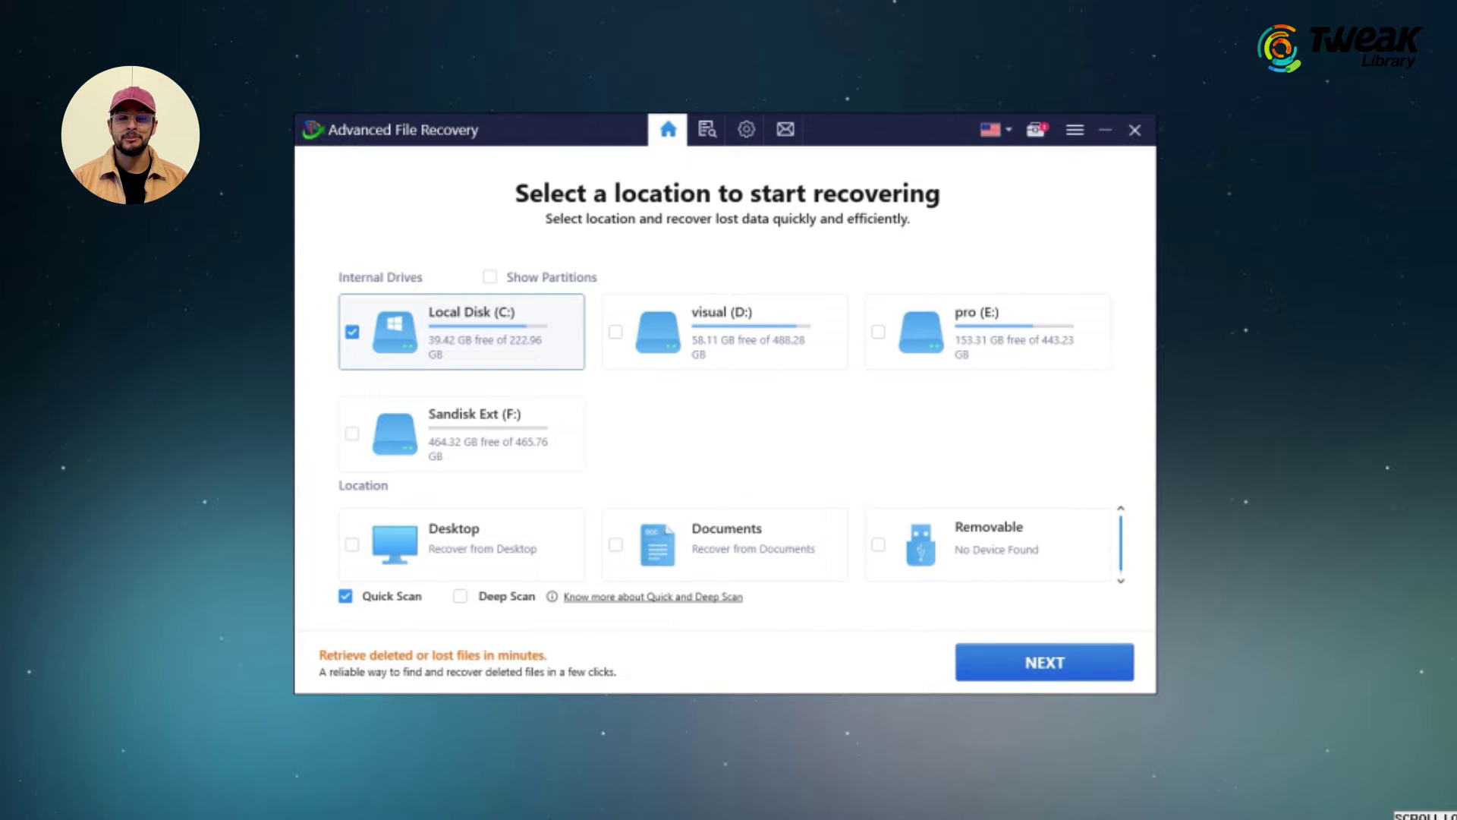
Select the Sandisk Ext (F:) drive for a Deep Scan and continue to data-type selection.
{"action": "left_click", "coordinate": [402, 451]}
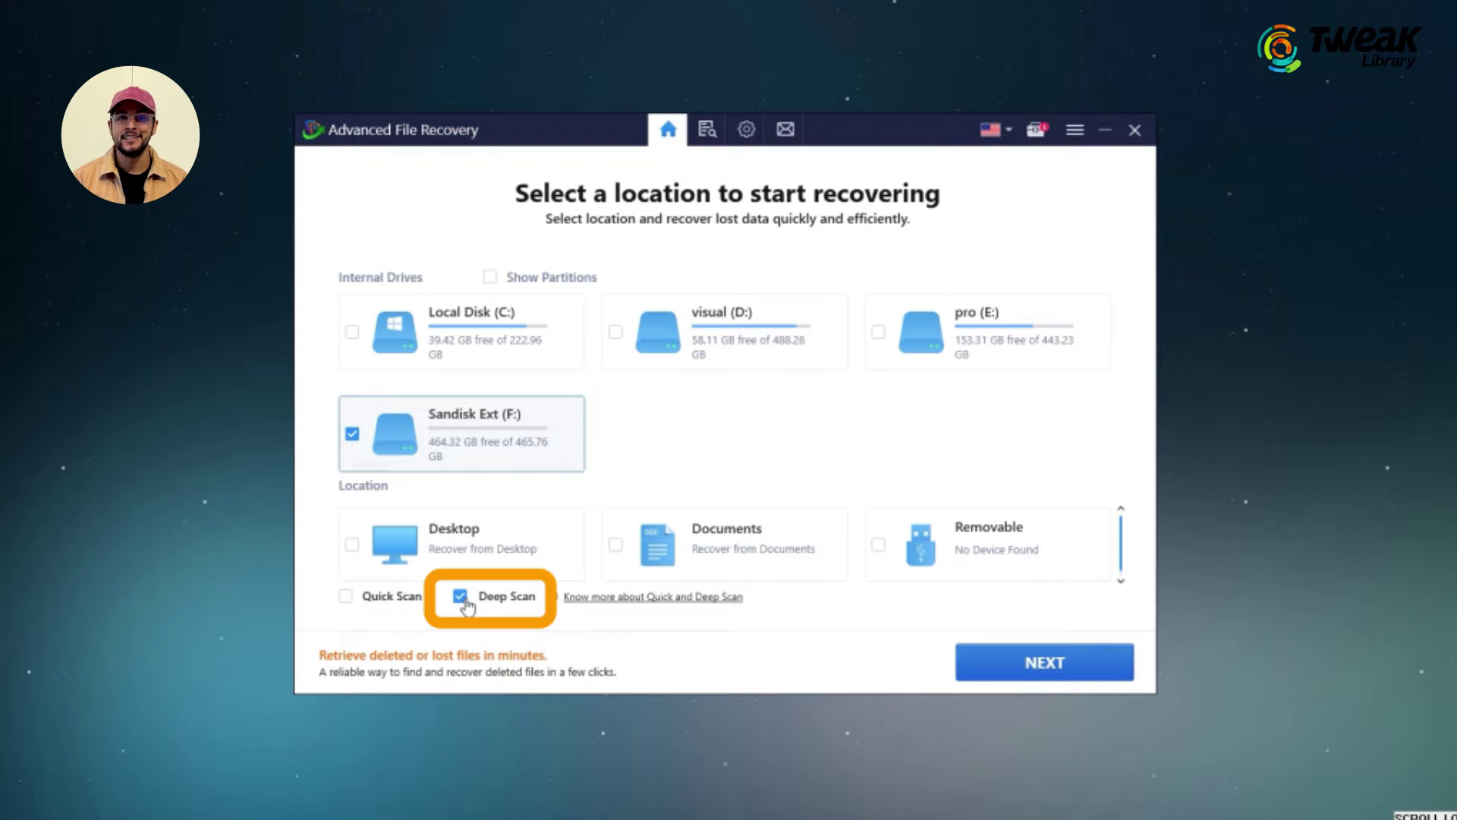
{"action": "left_click", "coordinate": [1028, 670]}
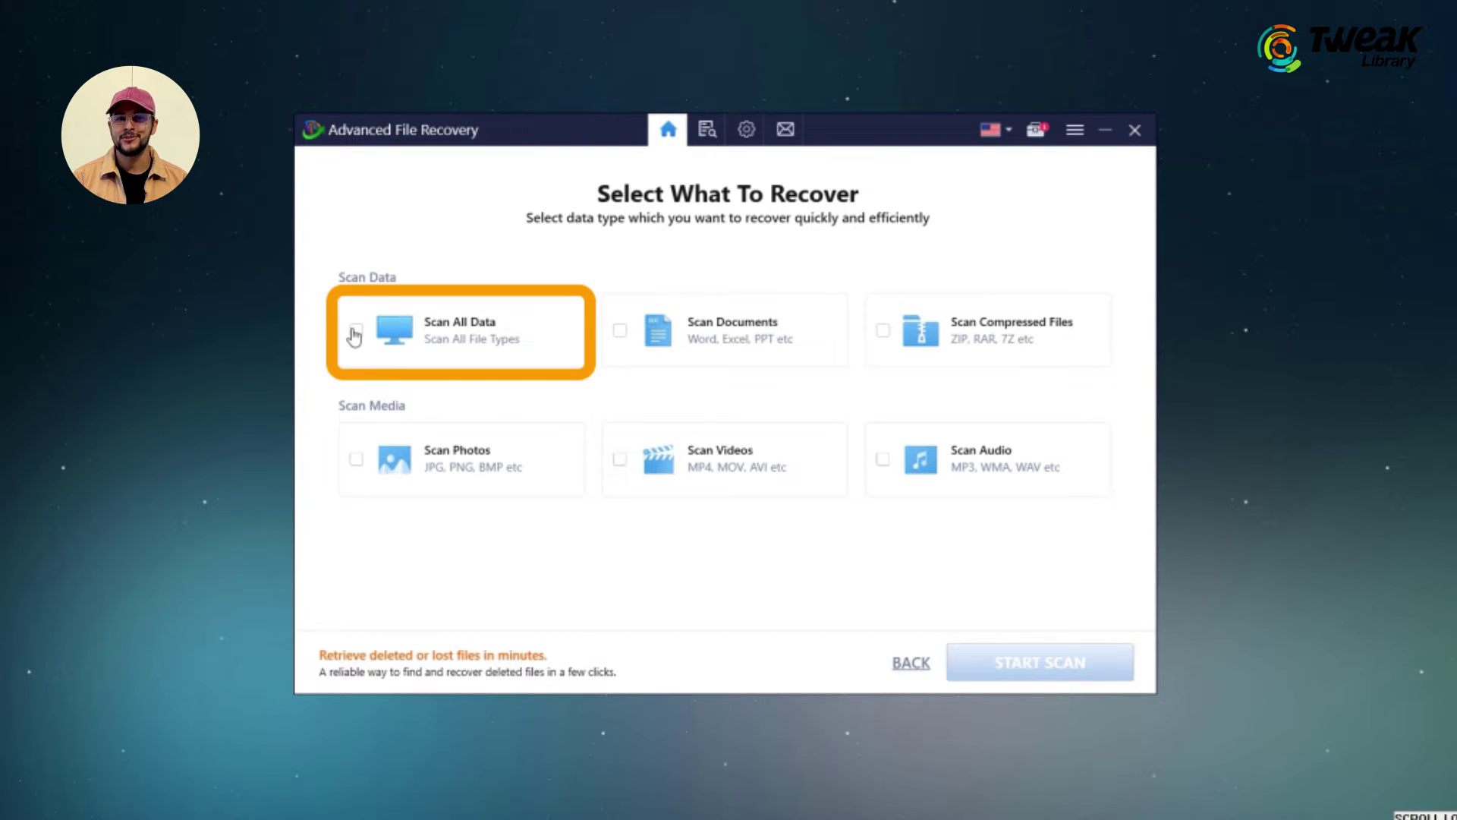
Start a deep scan of Sandisk Ext (F:) with Scan All Data selected.
{"action": "left_click", "coordinate": [355, 331]}
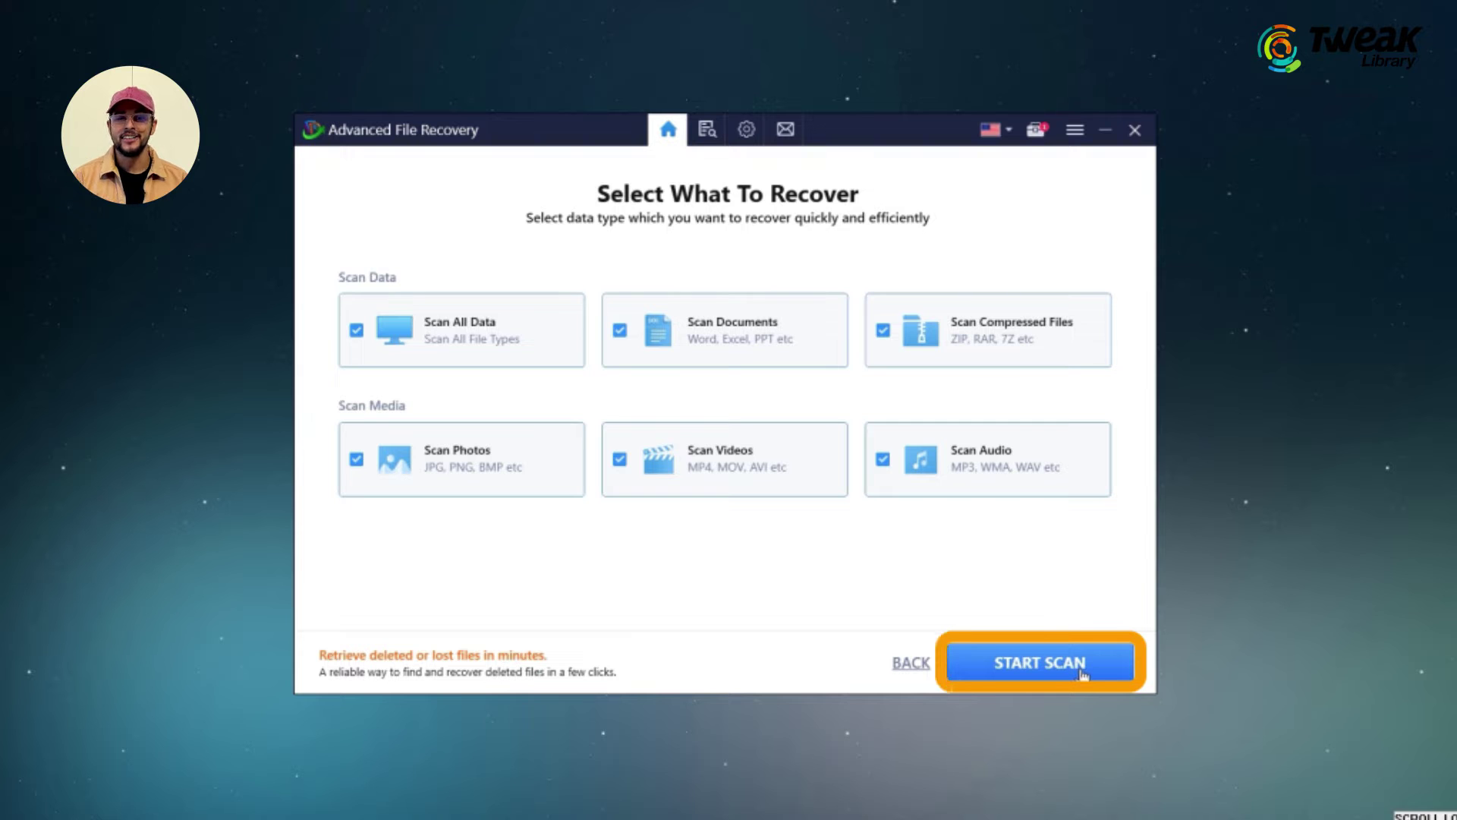
{"action": "left_click", "coordinate": [1082, 672]}
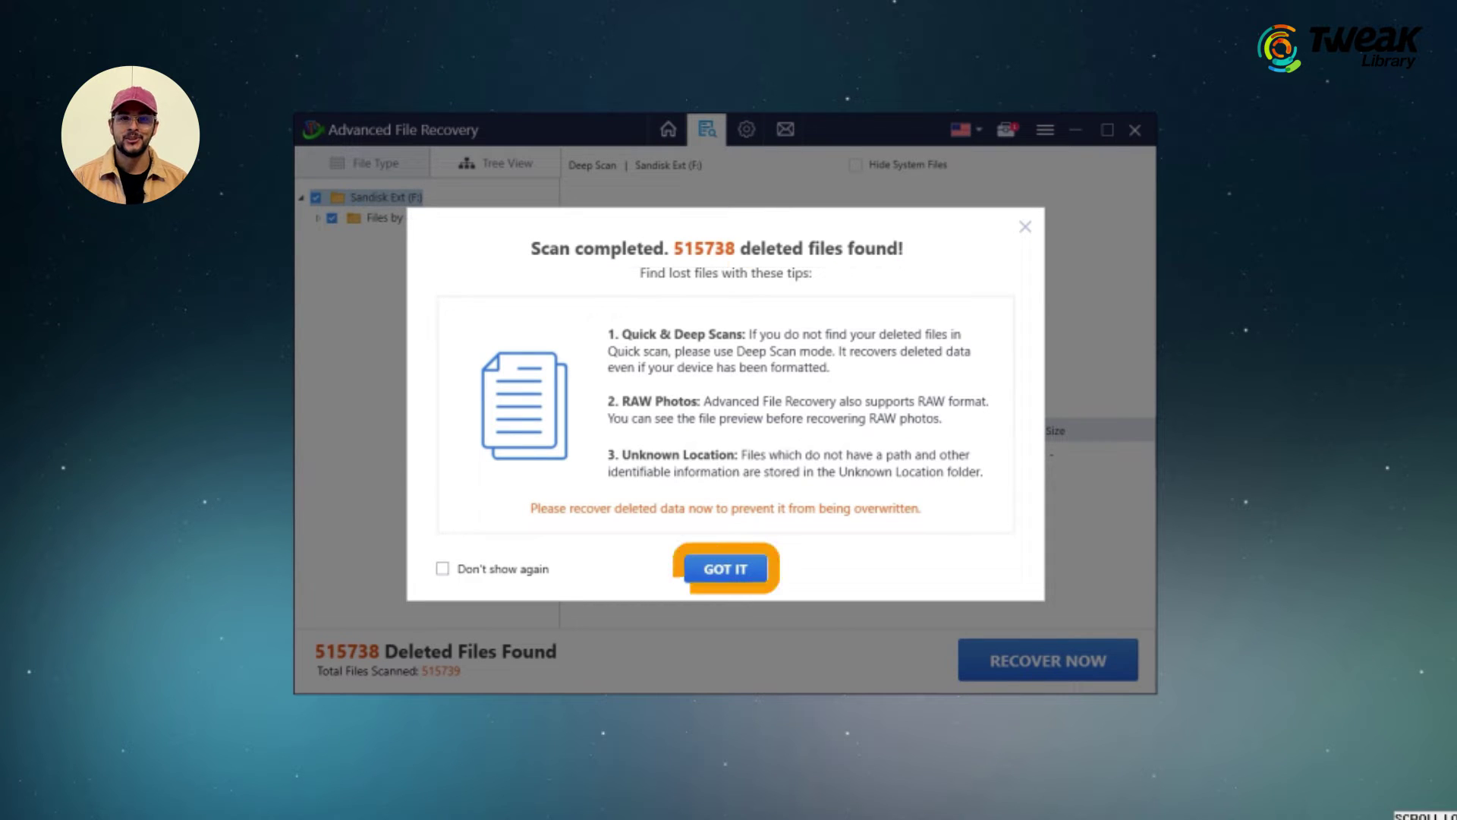
Dismiss the scan tips and open the .jpg group under Files by content.
{"action": "left_click", "coordinate": [709, 569]}
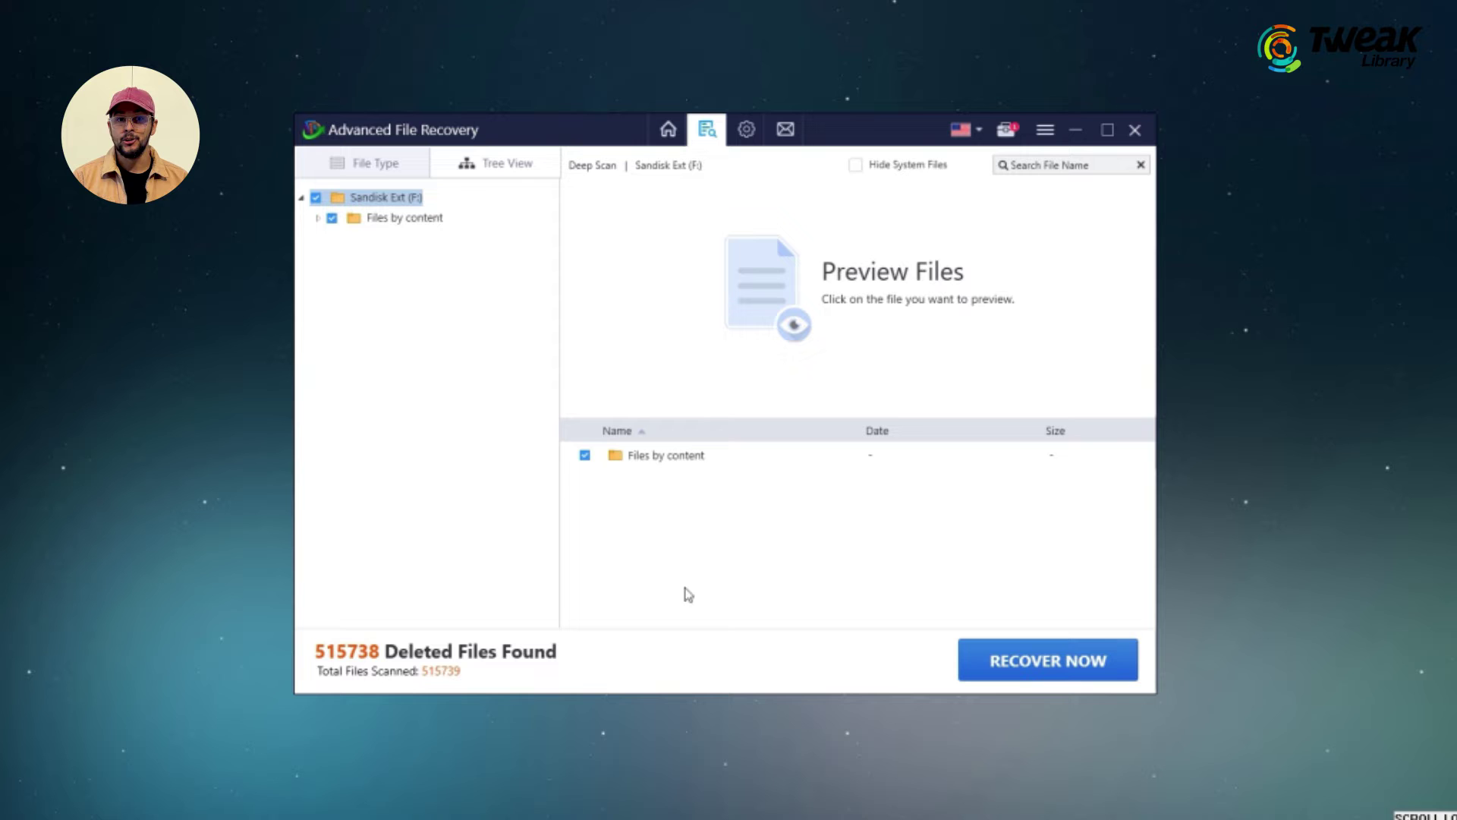
{"action": "left_click", "coordinate": [319, 220]}
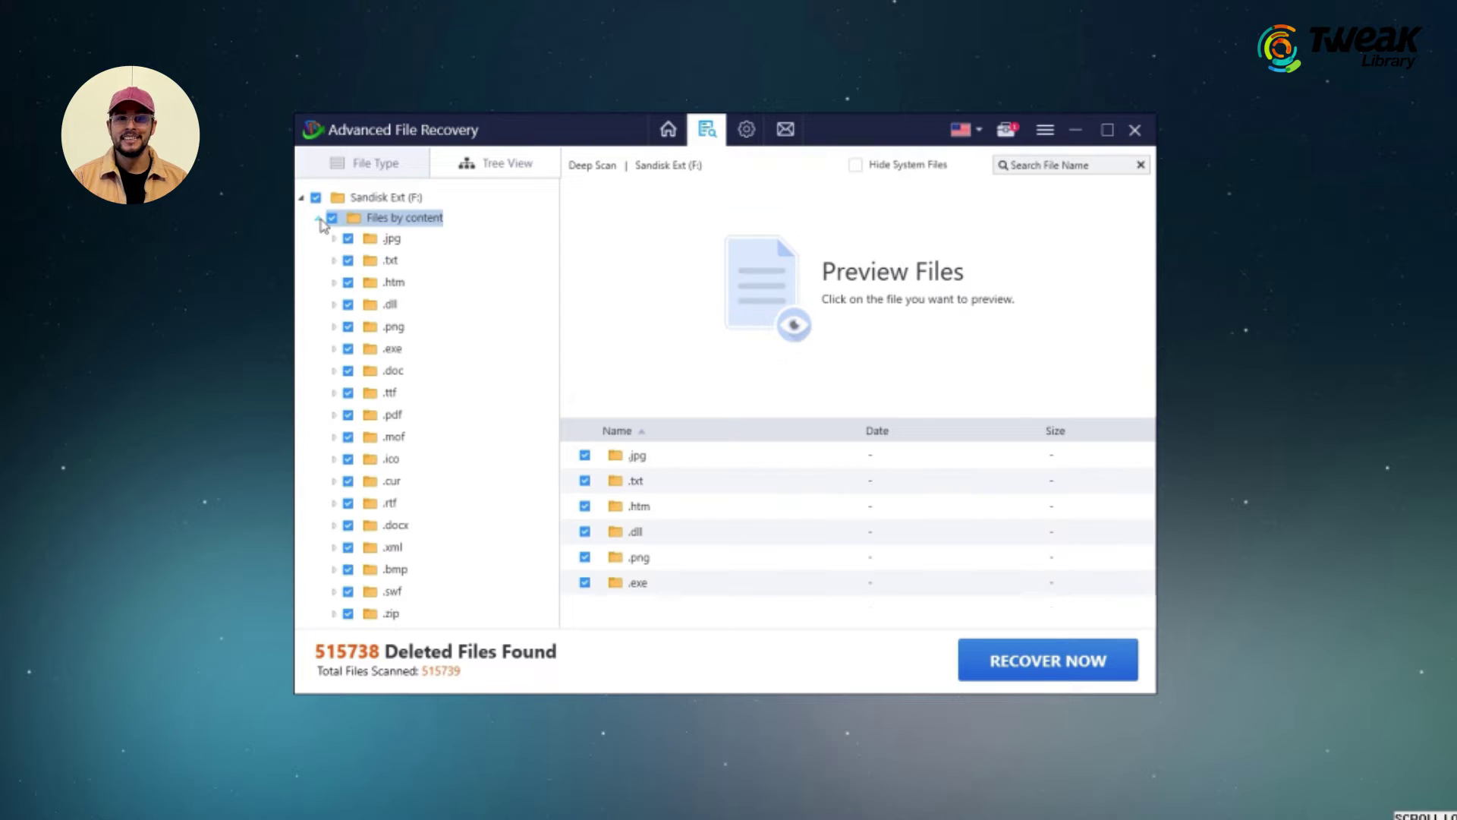
{"action": "double_click", "coordinate": [607, 458]}
{"action": "left_click", "coordinate": [694, 508]}
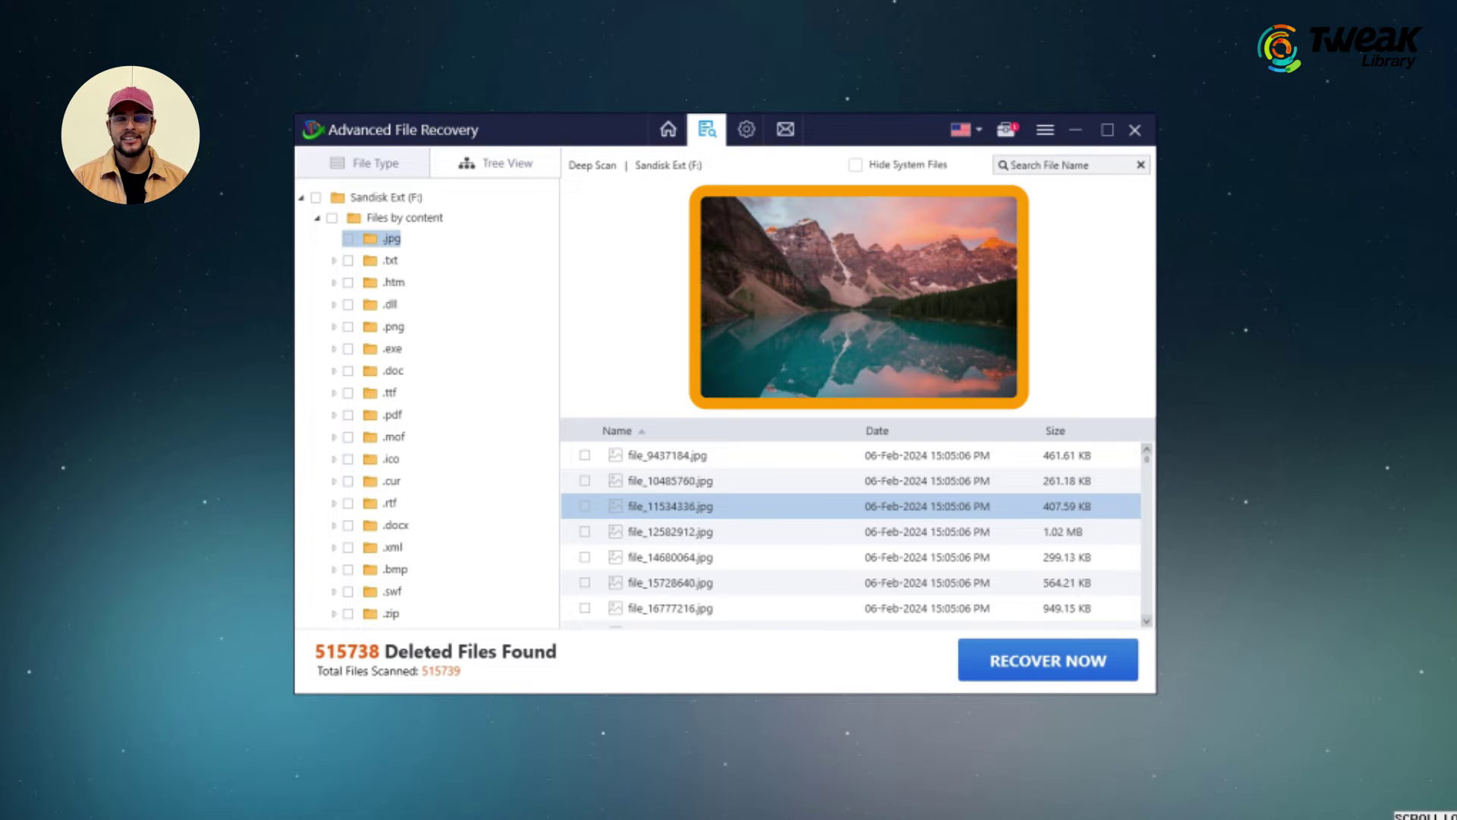
Tick file_12582912.jpg, file_14680064.jpg and file_15728640.jpg for recovery.
{"action": "left_click", "coordinate": [585, 533]}
{"action": "left_click", "coordinate": [584, 557]}
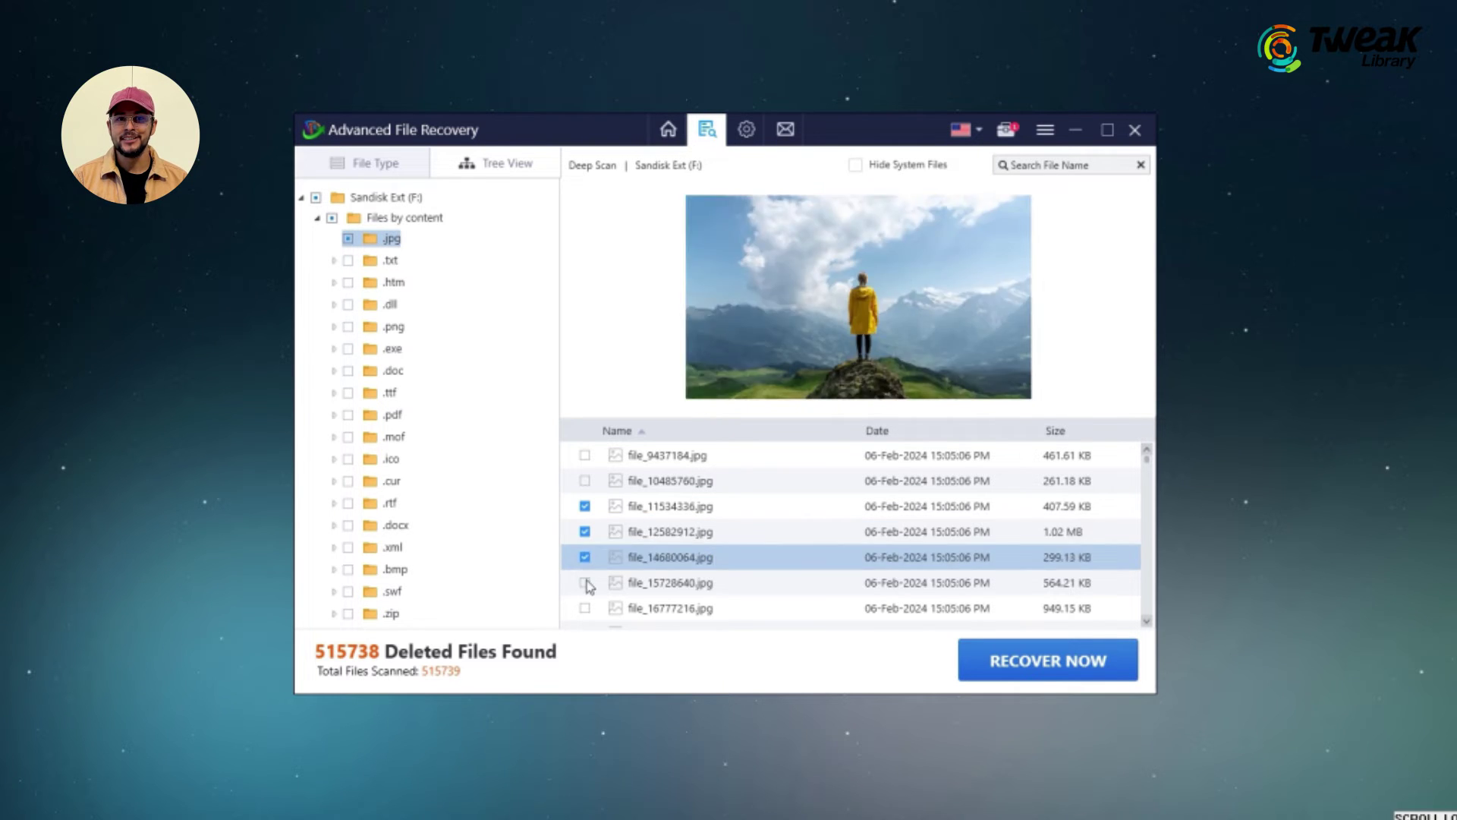
{"action": "left_click", "coordinate": [584, 583]}
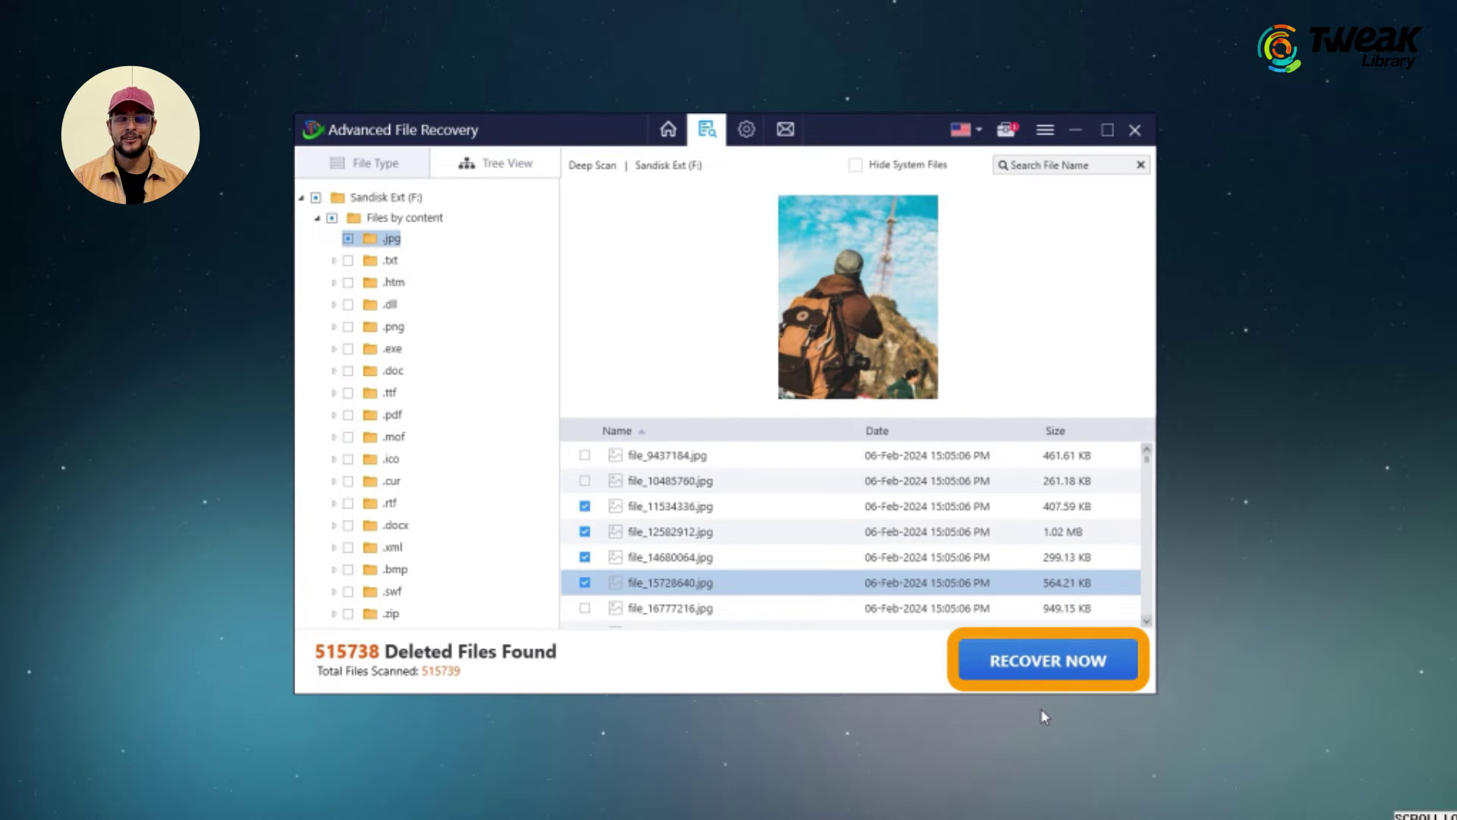
Recover the marked JPGs to E:\Recover here after accepting the warning.
{"action": "left_click", "coordinate": [1042, 663]}
{"action": "left_click", "coordinate": [868, 467]}
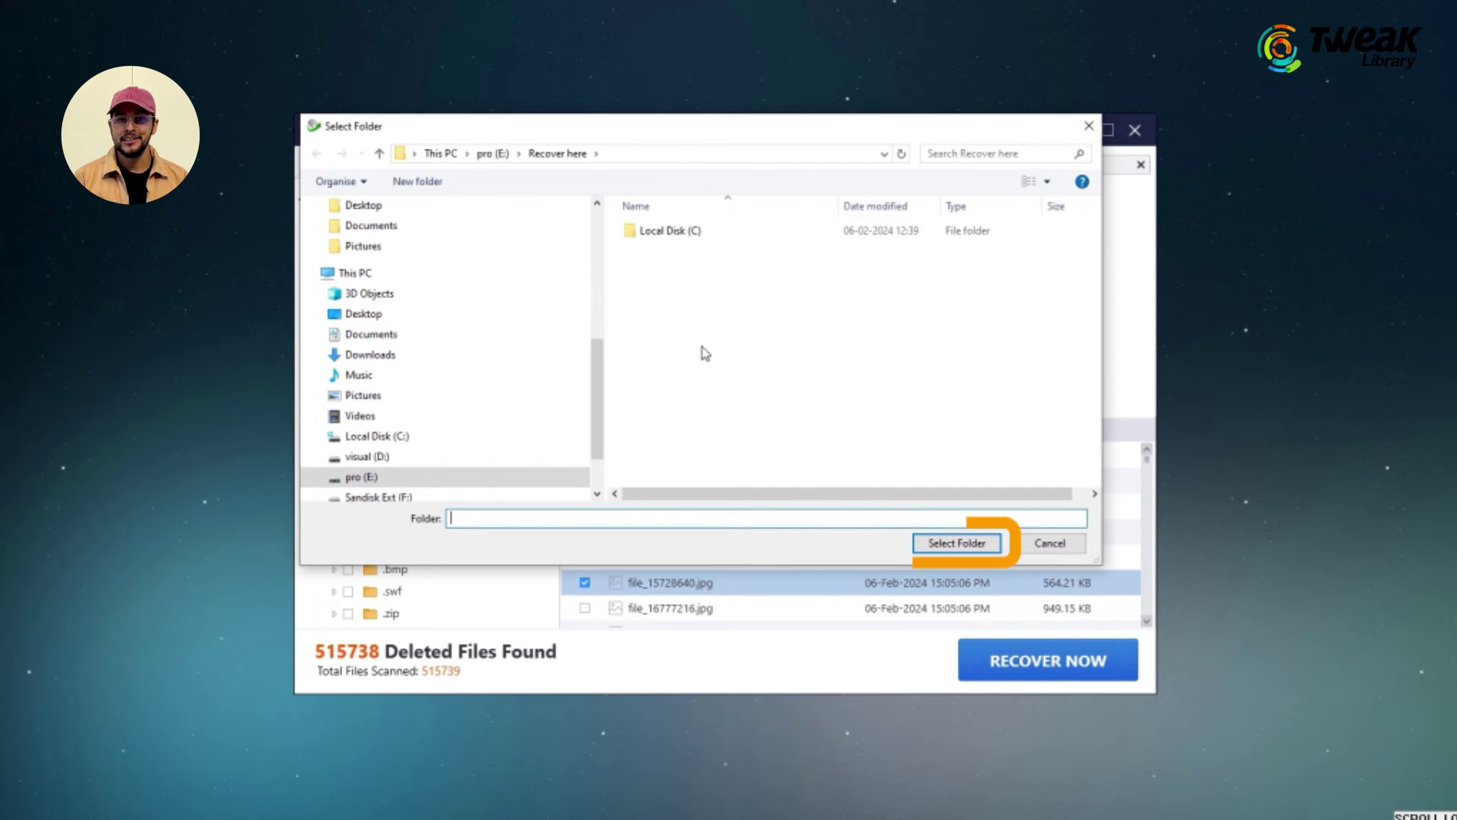
{"action": "left_click", "coordinate": [957, 543]}
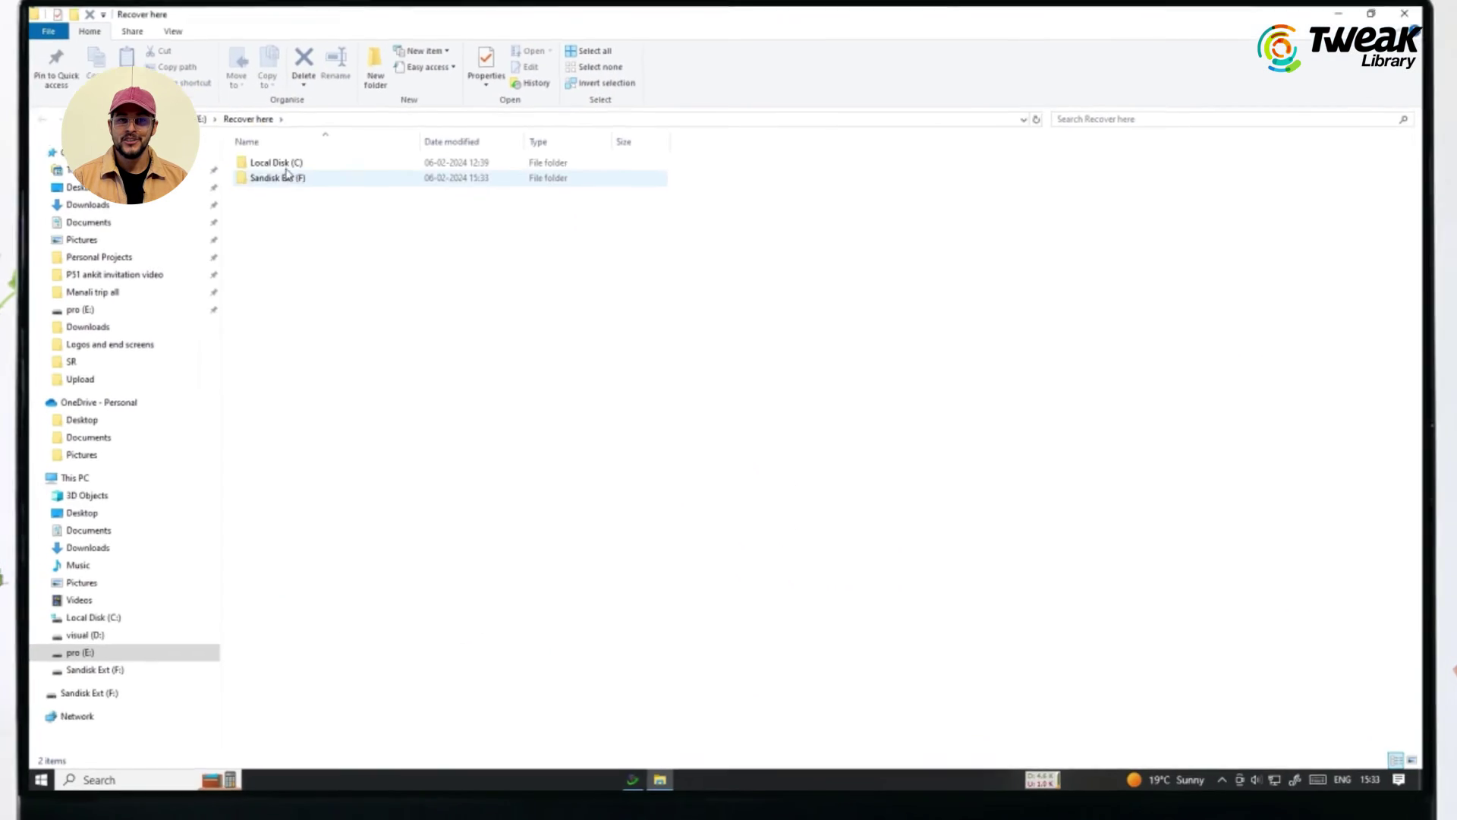
Open the recovered Sandisk Ext (F) folder inside Recover here in File Explorer.
{"action": "double_click", "coordinate": [326, 180]}
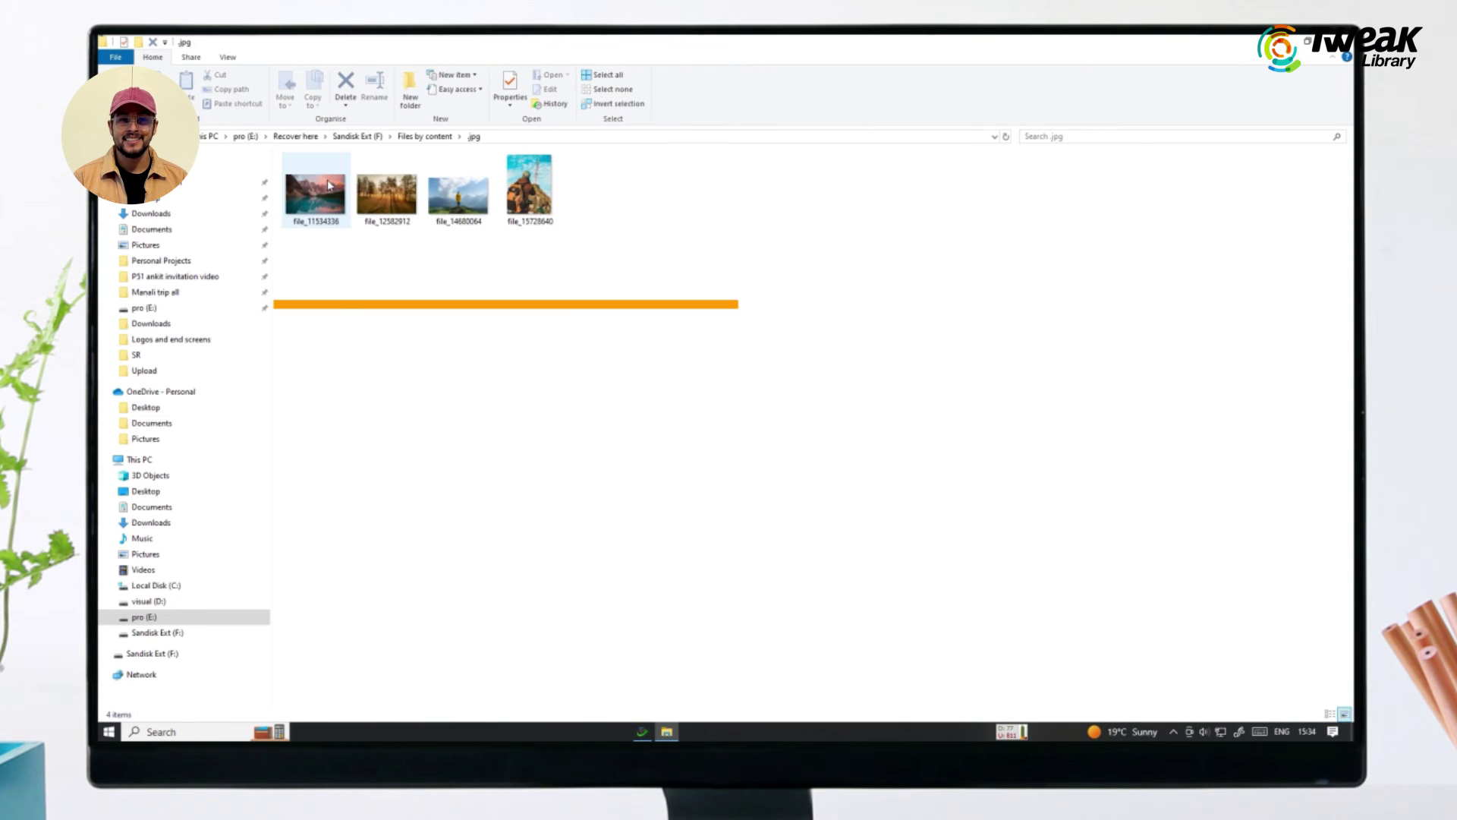